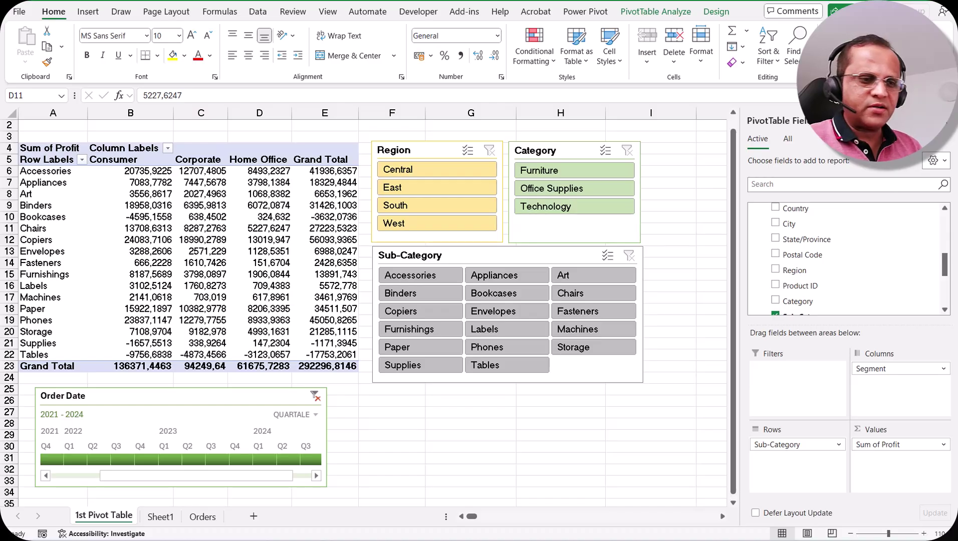
- Select the Binders Corporate profit value, then go to the Orders sheet and select cell D10
click(196, 203)
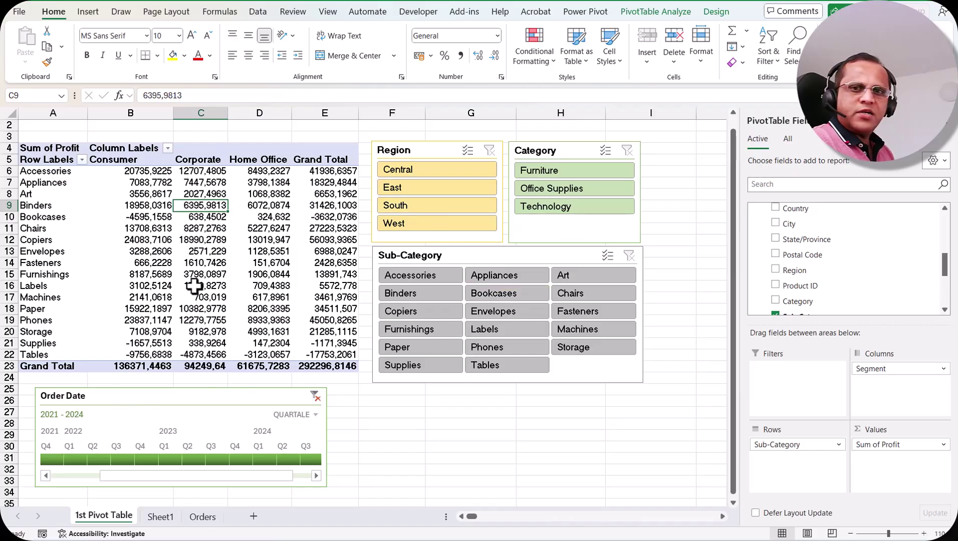
mouse_move(194, 286)
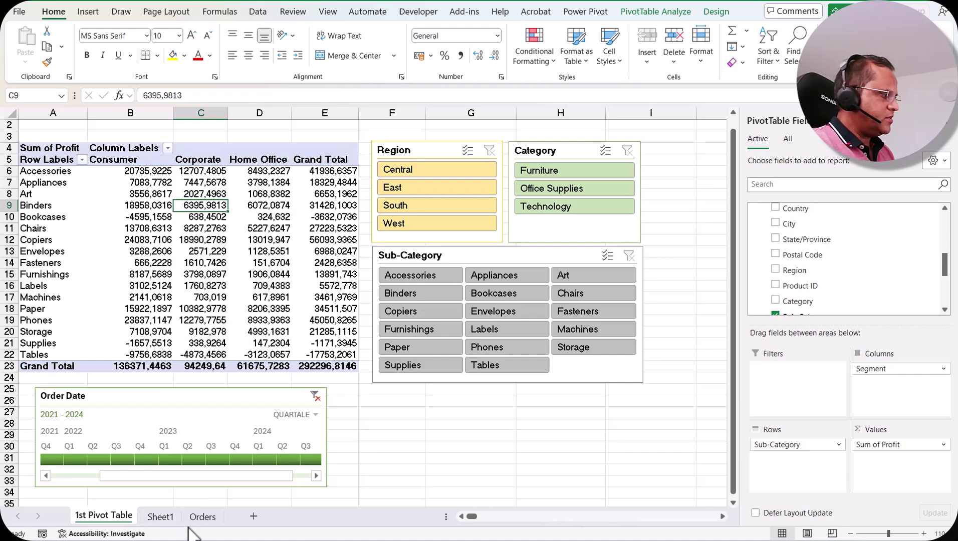
click(202, 518)
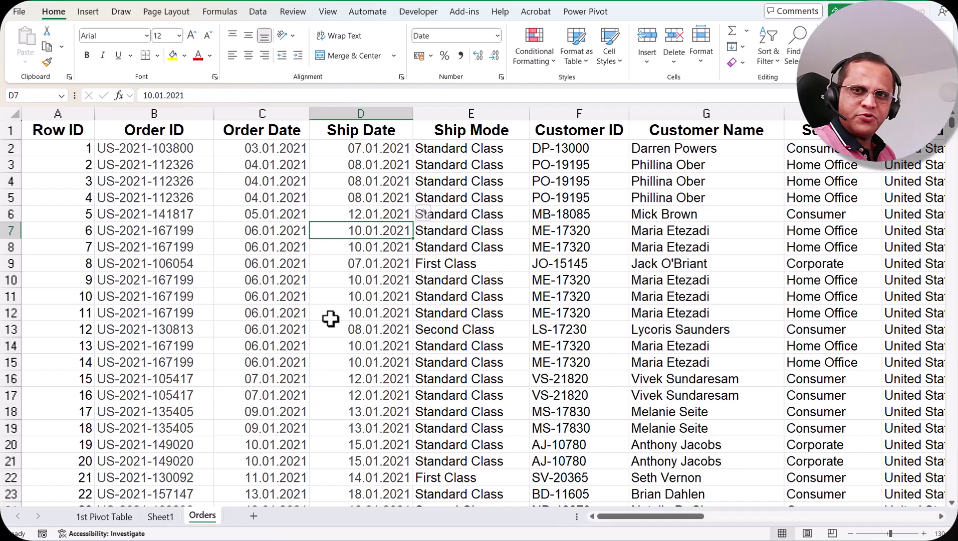
click(101, 517)
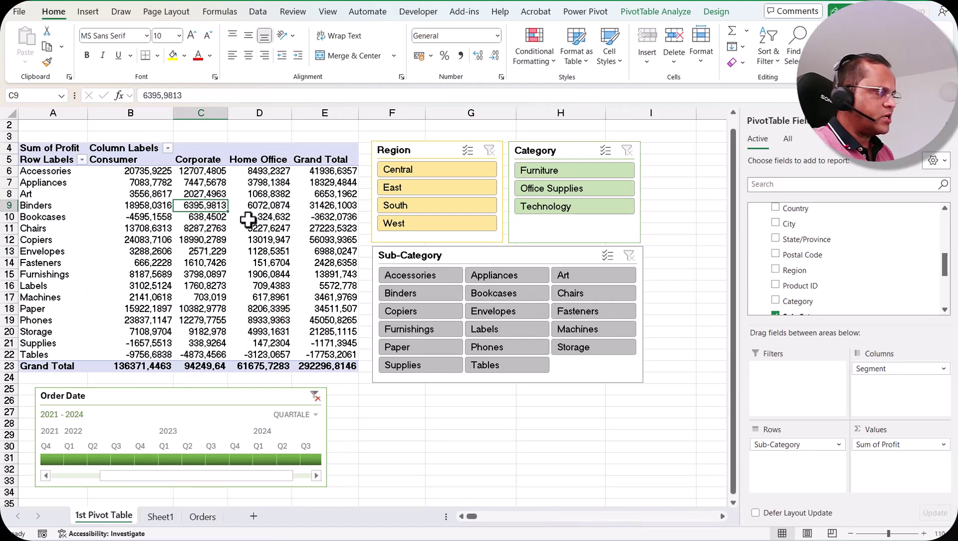
click(203, 517)
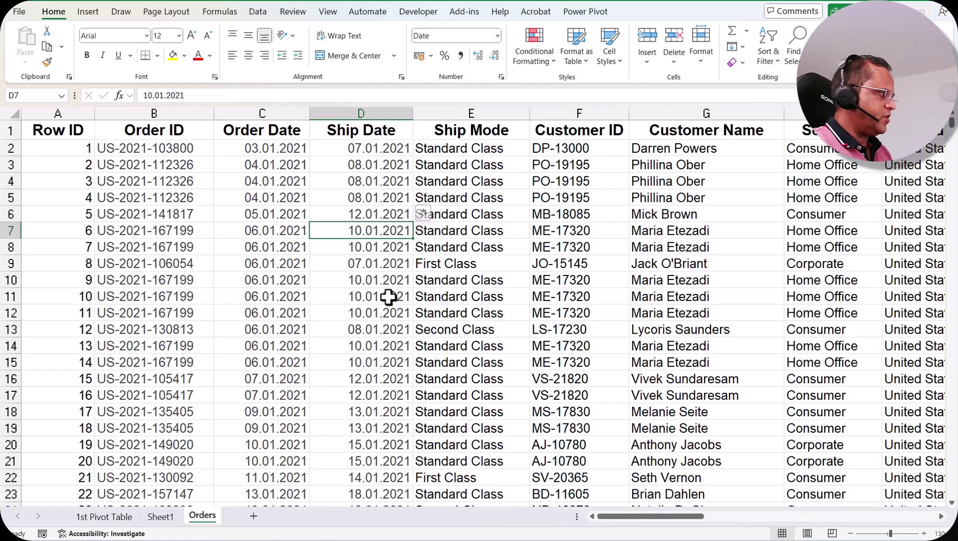
click(371, 280)
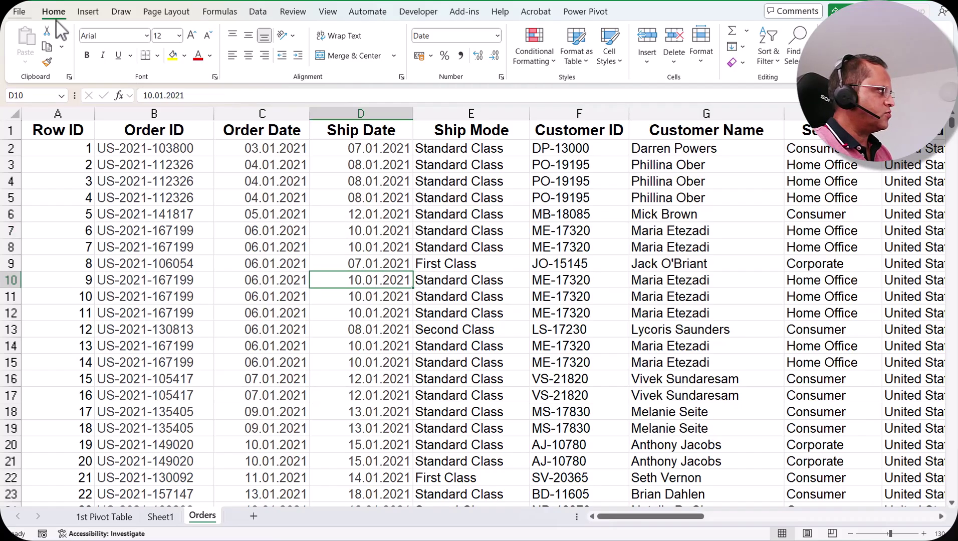
click(88, 13)
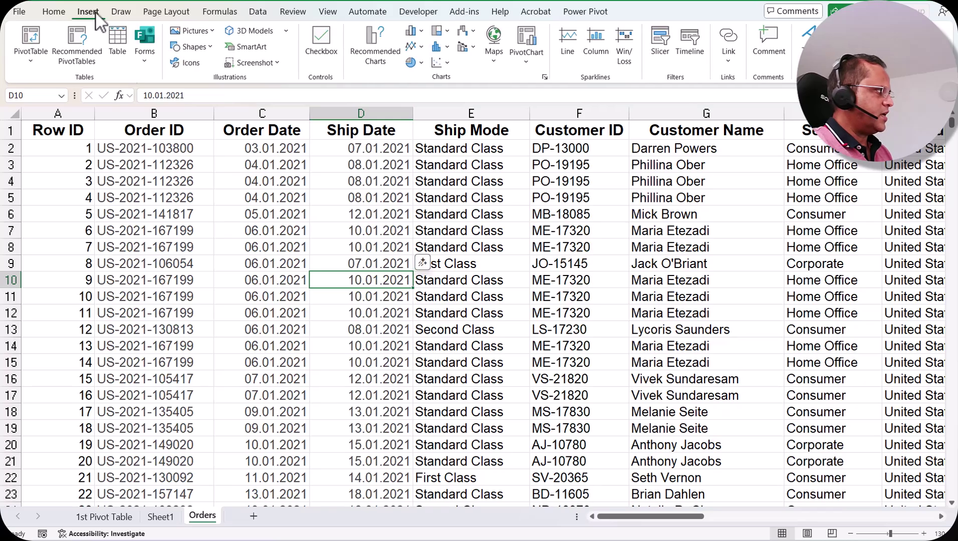
- Start a PivotChart & PivotTable from the Orders data range, placed on an existing worksheet
click(527, 61)
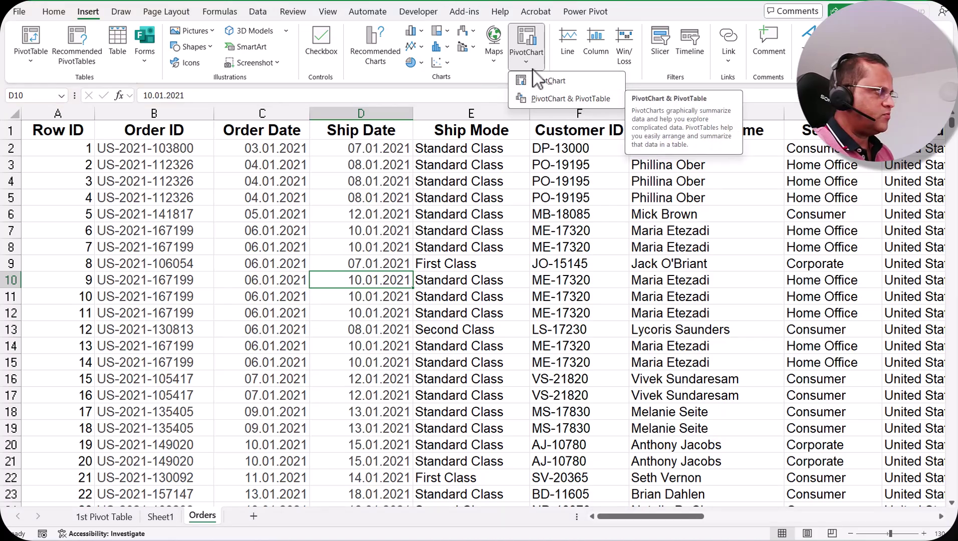
click(564, 80)
drag(493, 91, 448, 109)
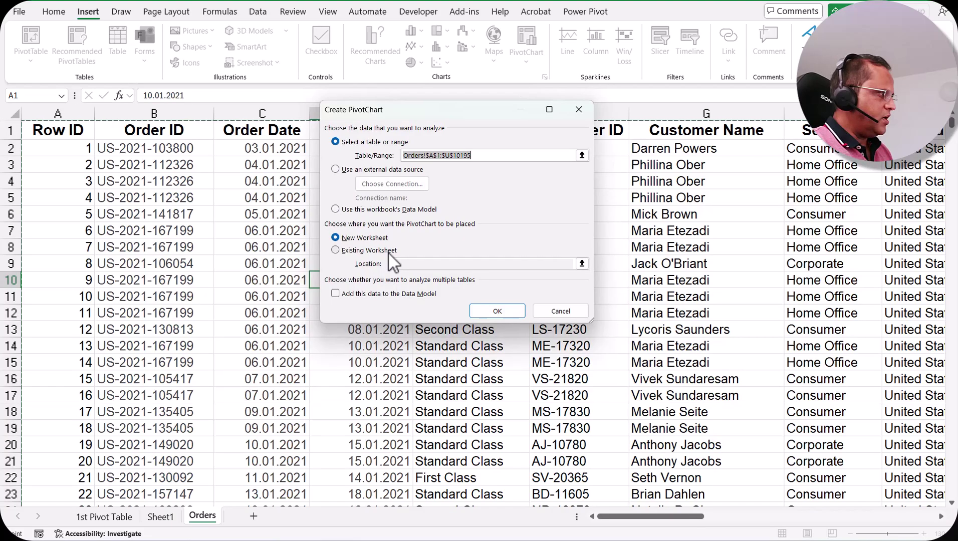
click(335, 250)
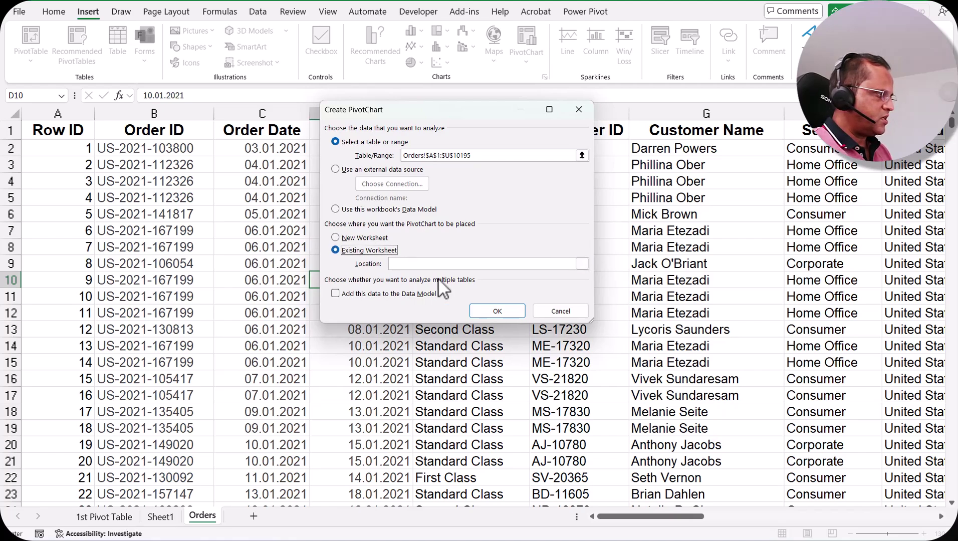
- Set the chart location to '1st Pivot Table'!$A$36, below the existing pivot table
click(582, 264)
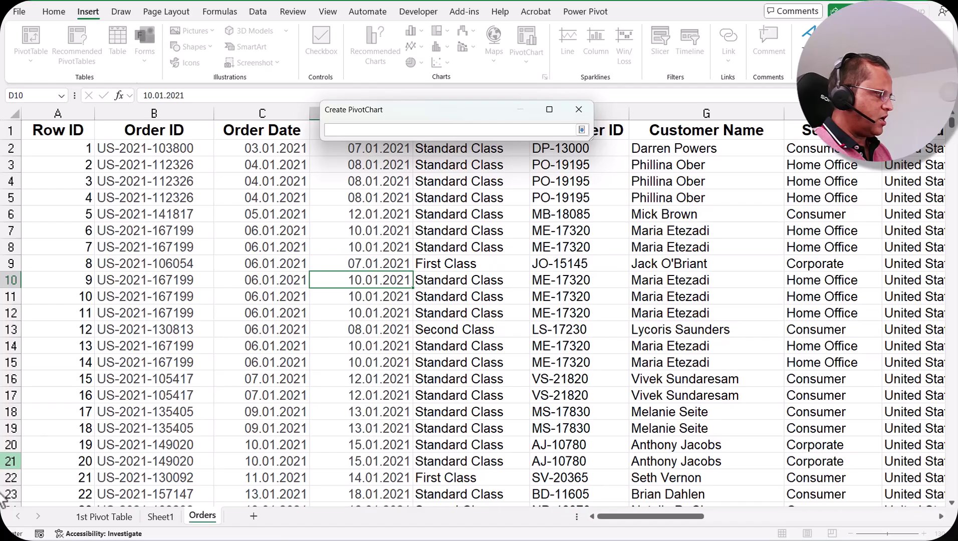
click(104, 517)
scroll(240, 436, down, 5)
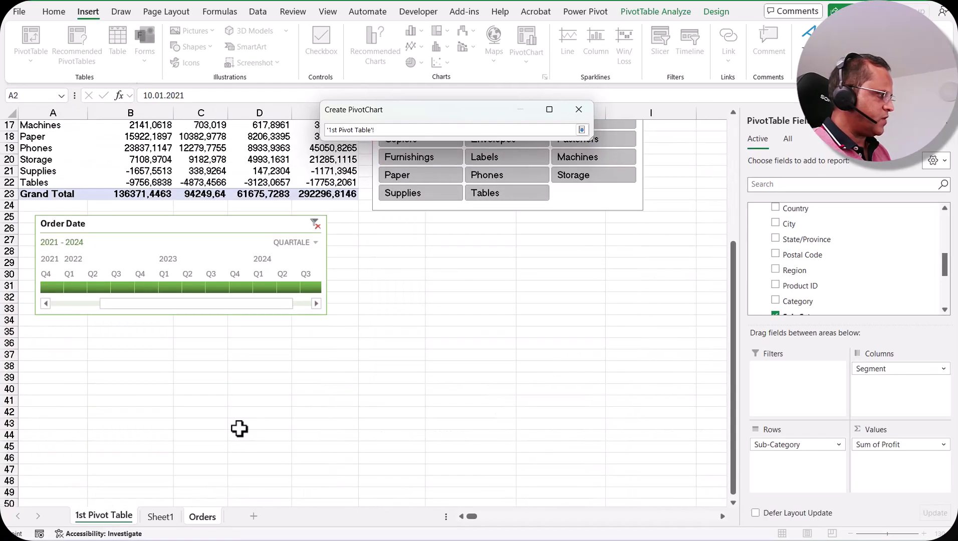
click(47, 344)
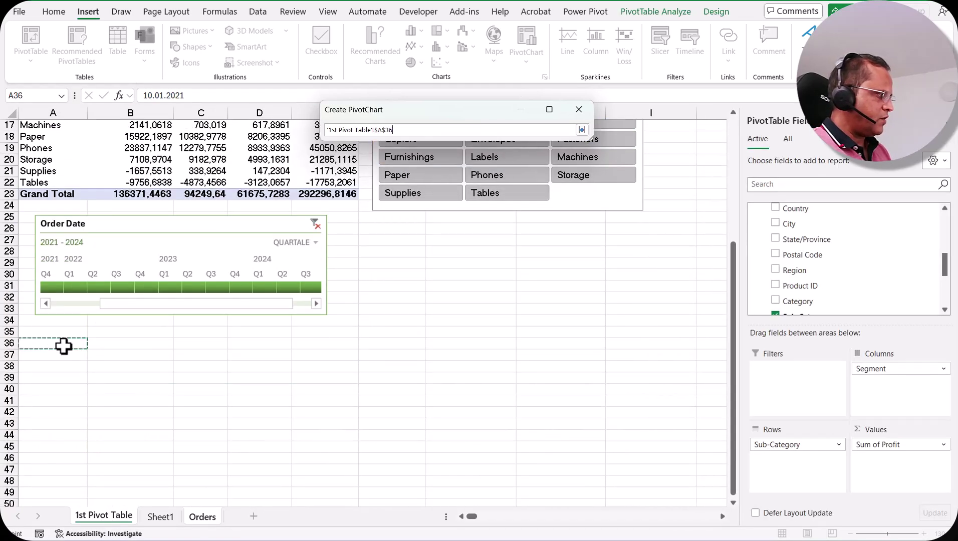
drag(414, 108, 446, 276)
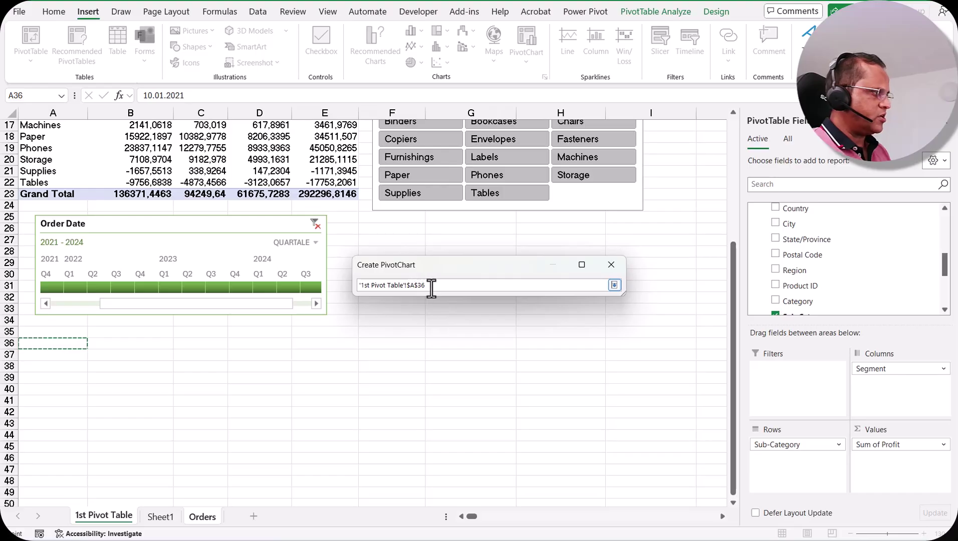
click(614, 285)
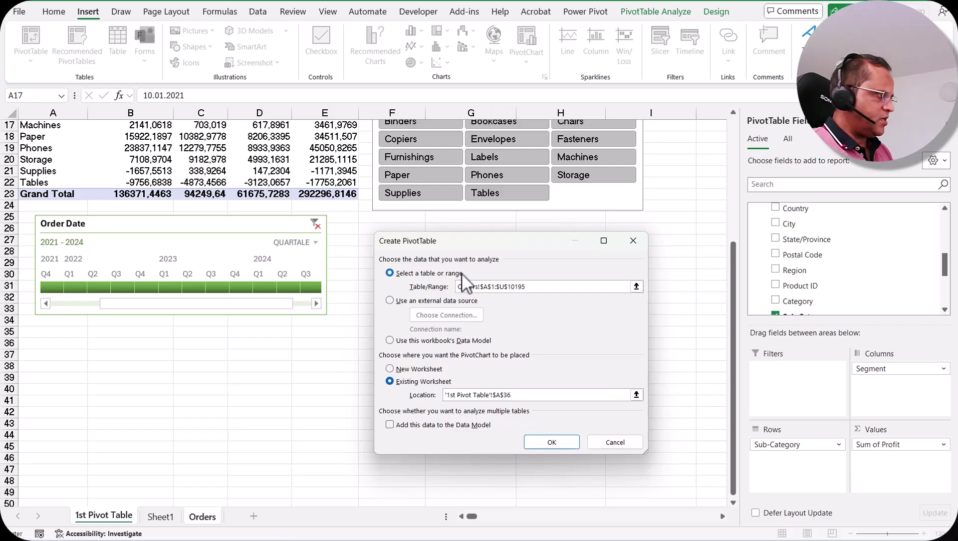
- Create the empty PivotChart and PivotTable2, and drag the chart down beside the placeholder
click(551, 442)
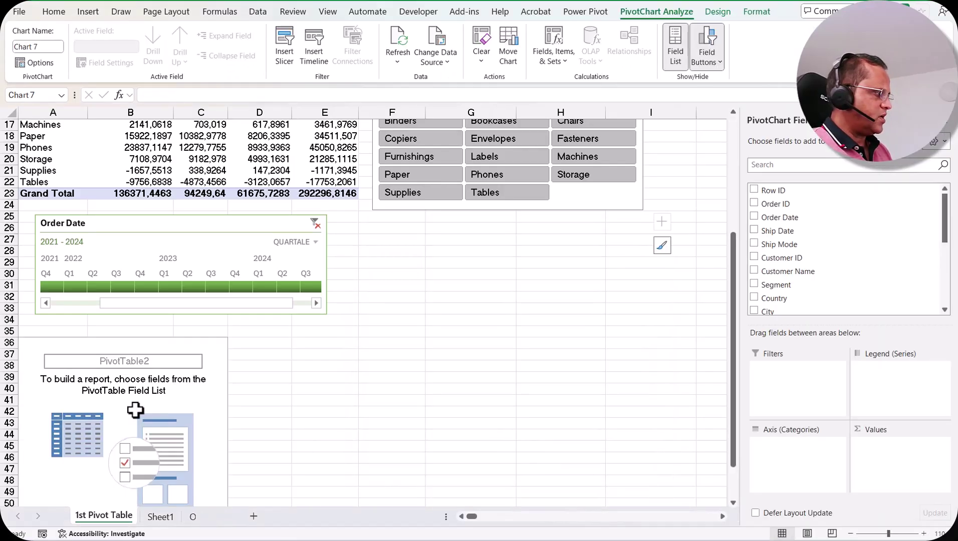
scroll(304, 392, down, 3)
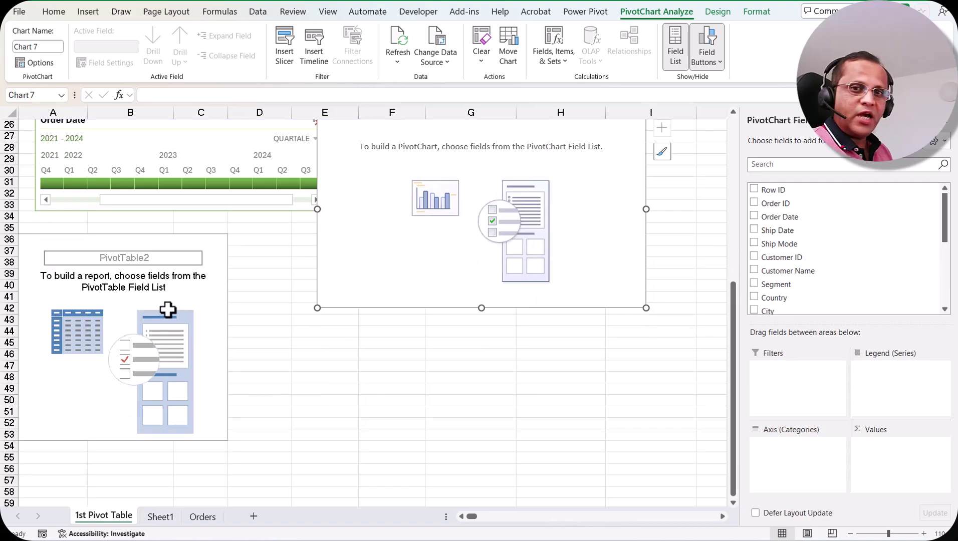
scroll(511, 243, up, 1)
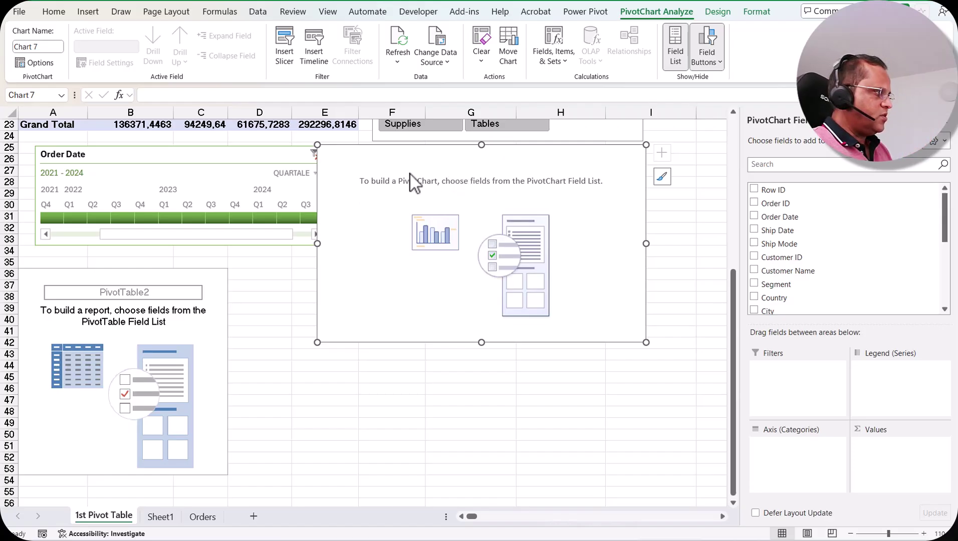
drag(478, 171, 465, 290)
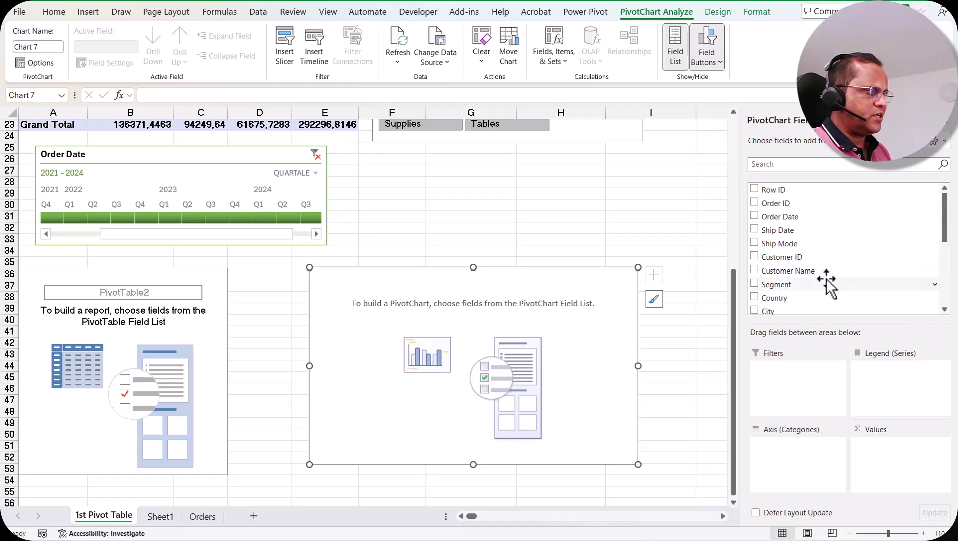
scroll(827, 283, down, 2)
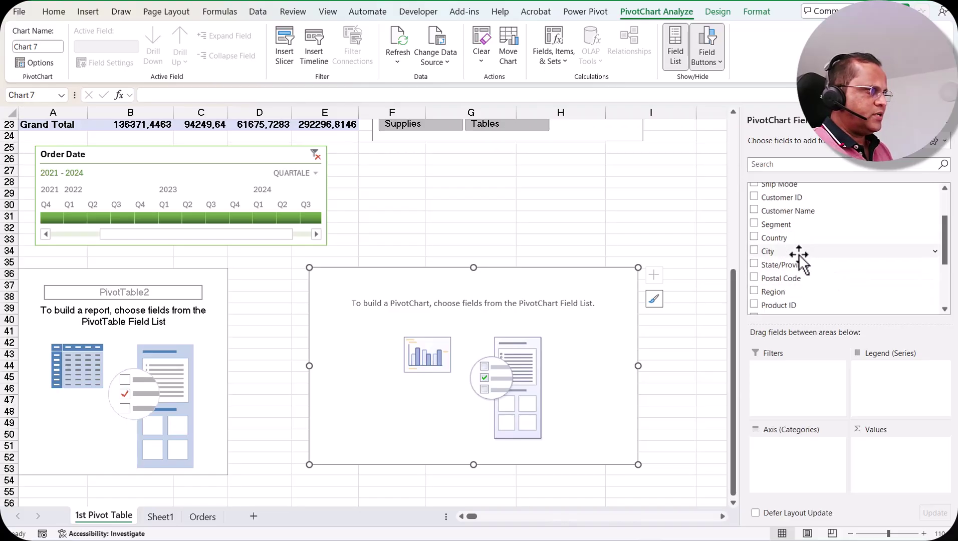
scroll(817, 267, up, 2)
- Put Category on the axis, Region in the legend, and Sum of Sales as values
scroll(782, 268, down, 3)
drag(782, 260, 790, 462)
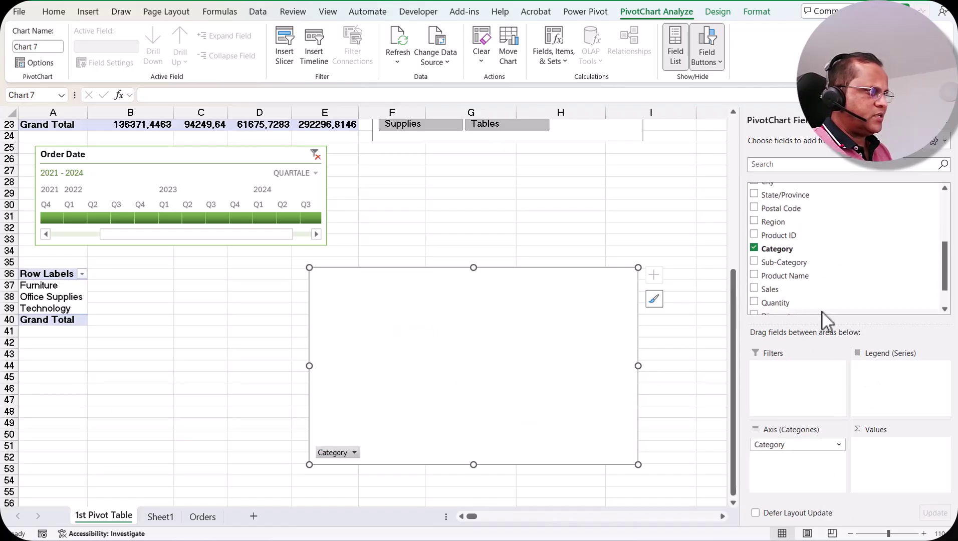
drag(777, 221, 878, 377)
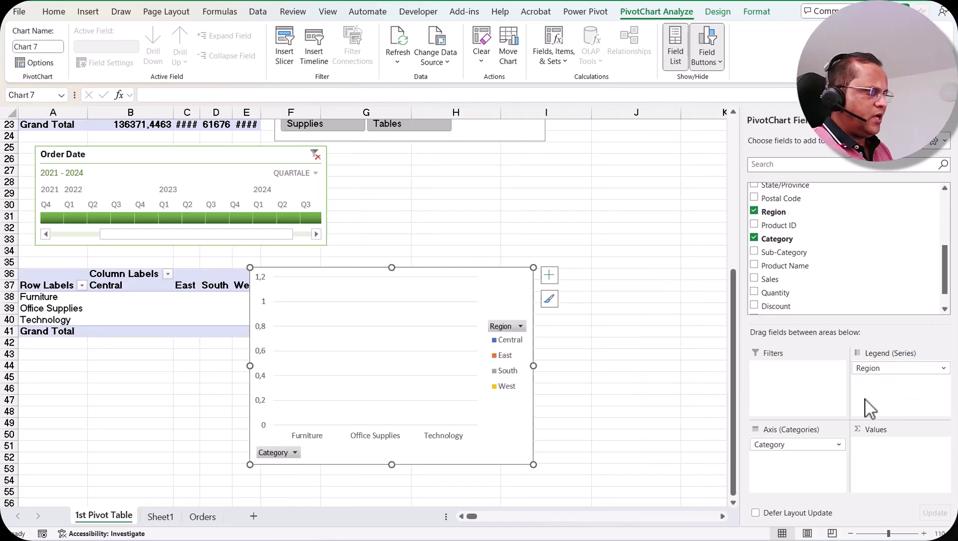
drag(781, 286, 902, 448)
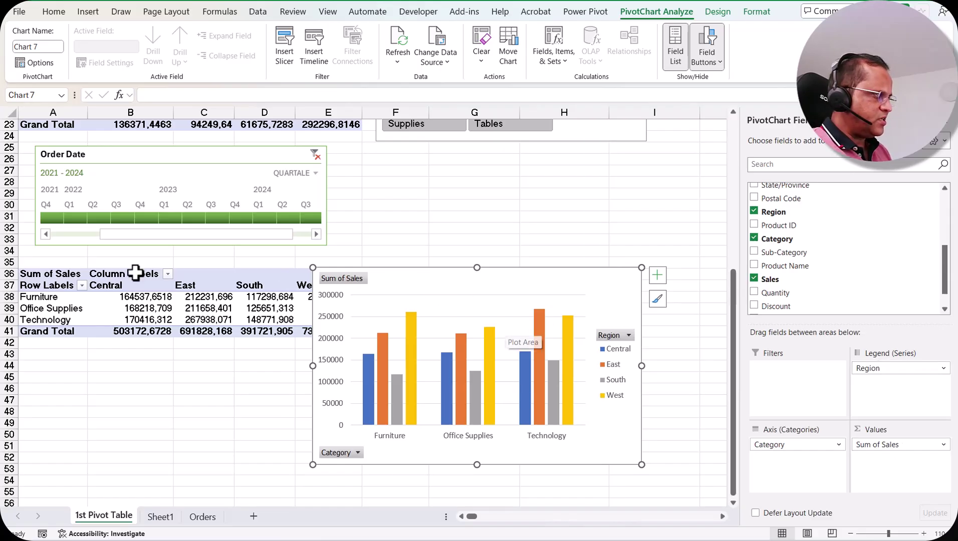
- Move the PivotChart just below its pivot table and widen it
drag(494, 277, 198, 359)
scroll(475, 413, down, 3)
drag(347, 344, 423, 345)
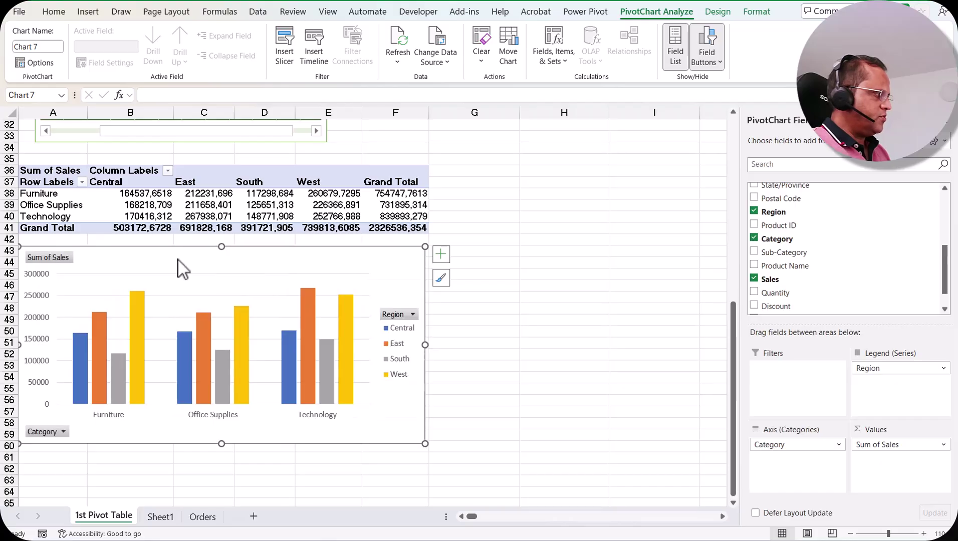
- Nudge the PivotChart down one row to start at row 44, then select cell C10
drag(183, 268, 184, 277)
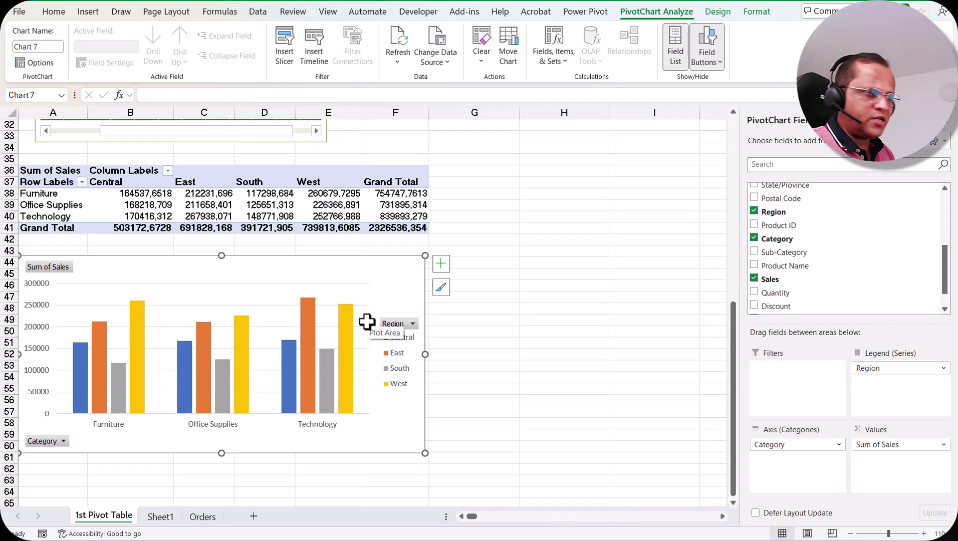
scroll(367, 322, up, 10)
click(217, 228)
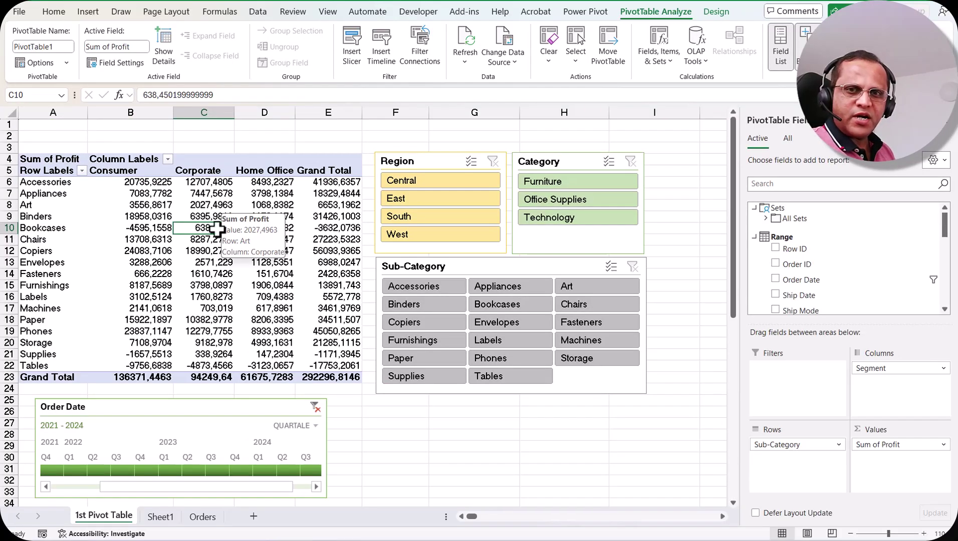
click(178, 250)
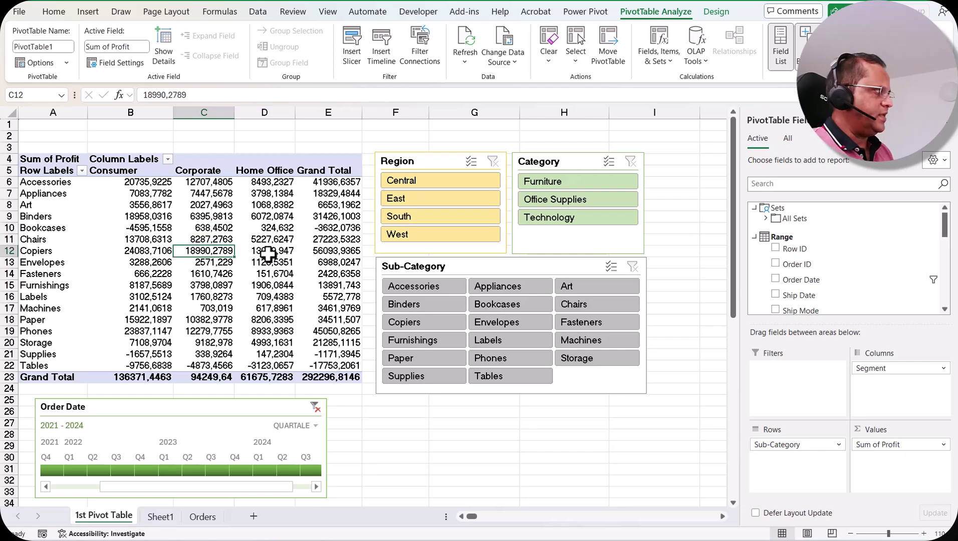
click(87, 11)
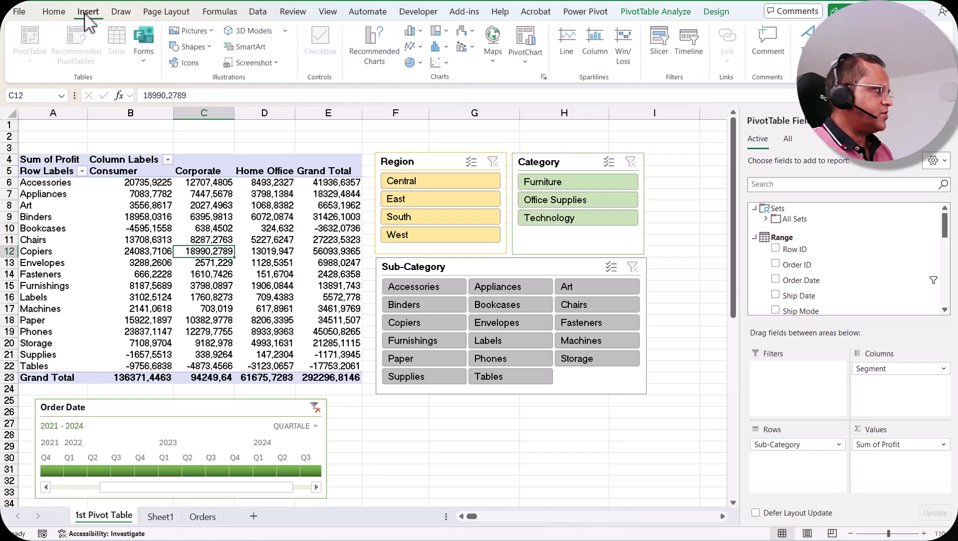
click(527, 40)
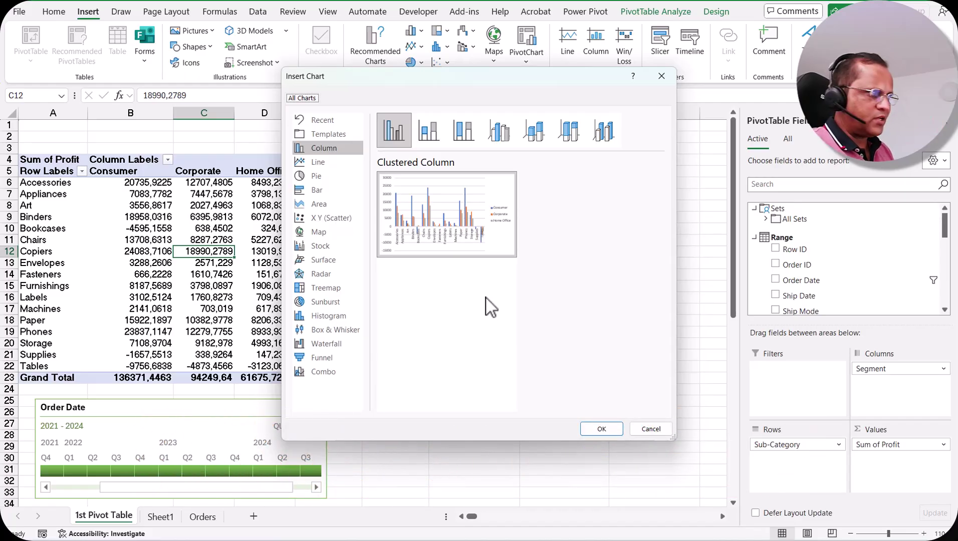
click(670, 427)
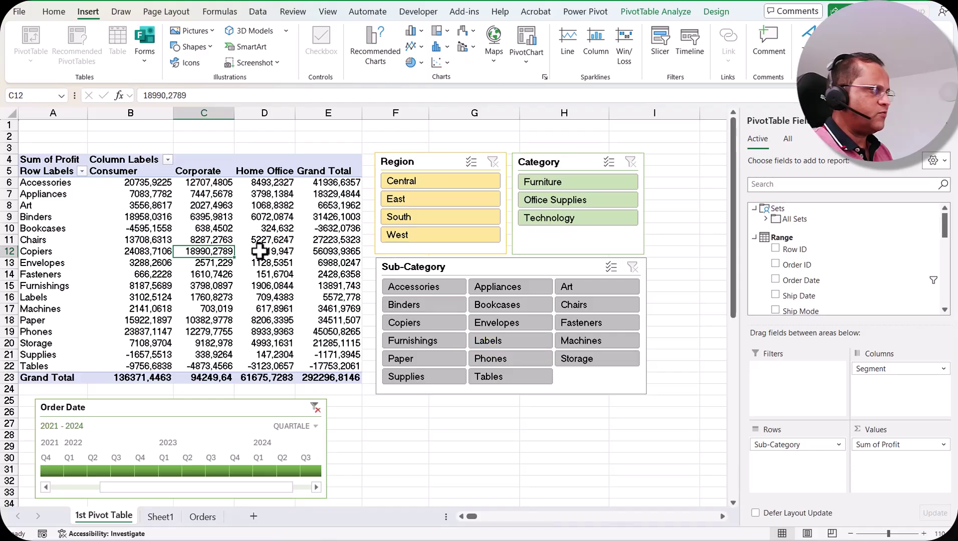
scroll(462, 405, down, 2)
scroll(461, 404, down, 5)
scroll(417, 338, down, 2)
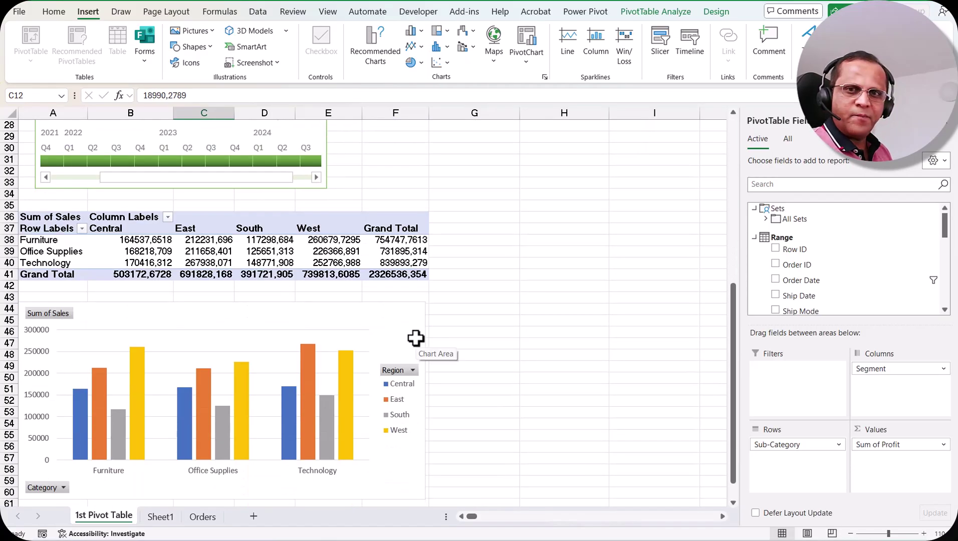
mouse_move(354, 352)
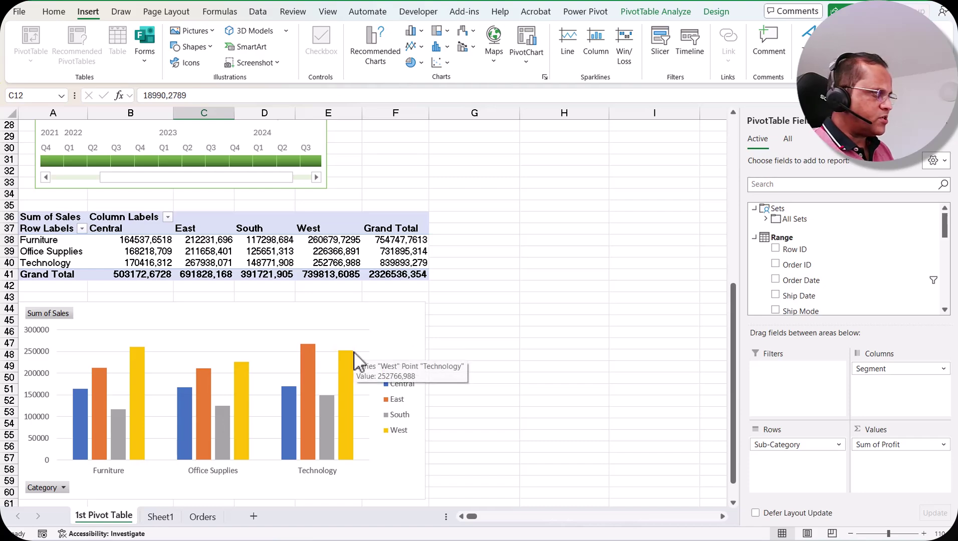
mouse_move(328, 245)
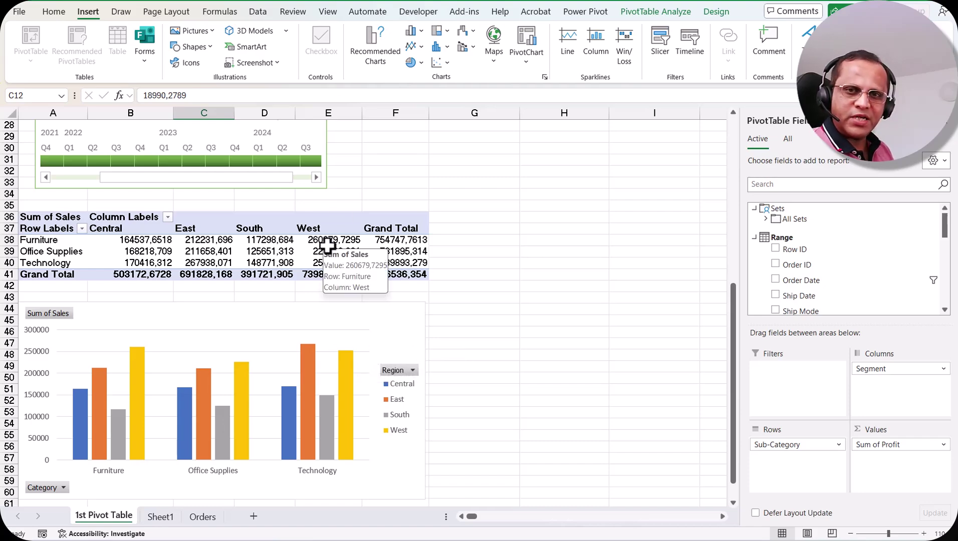